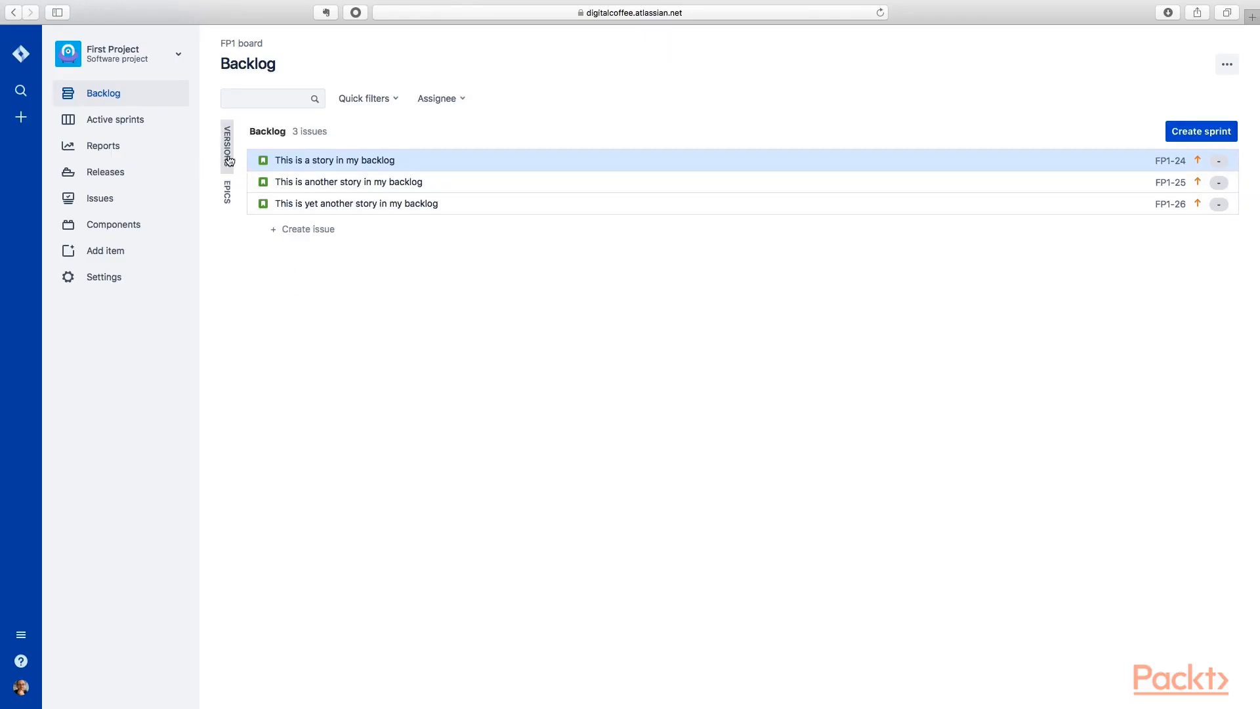
Create an epic named "My Test Epic" with the summary "This is a summary" from the backlog's epics list.
left_click(228, 197)
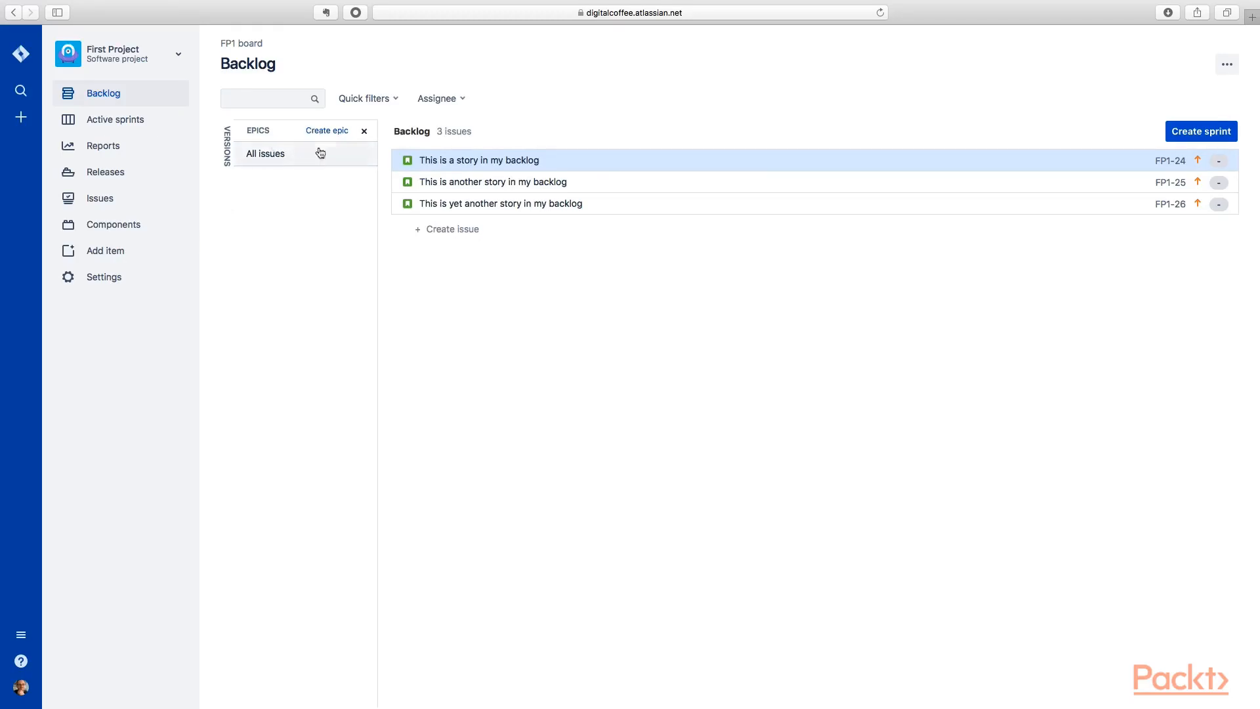
left_click(329, 130)
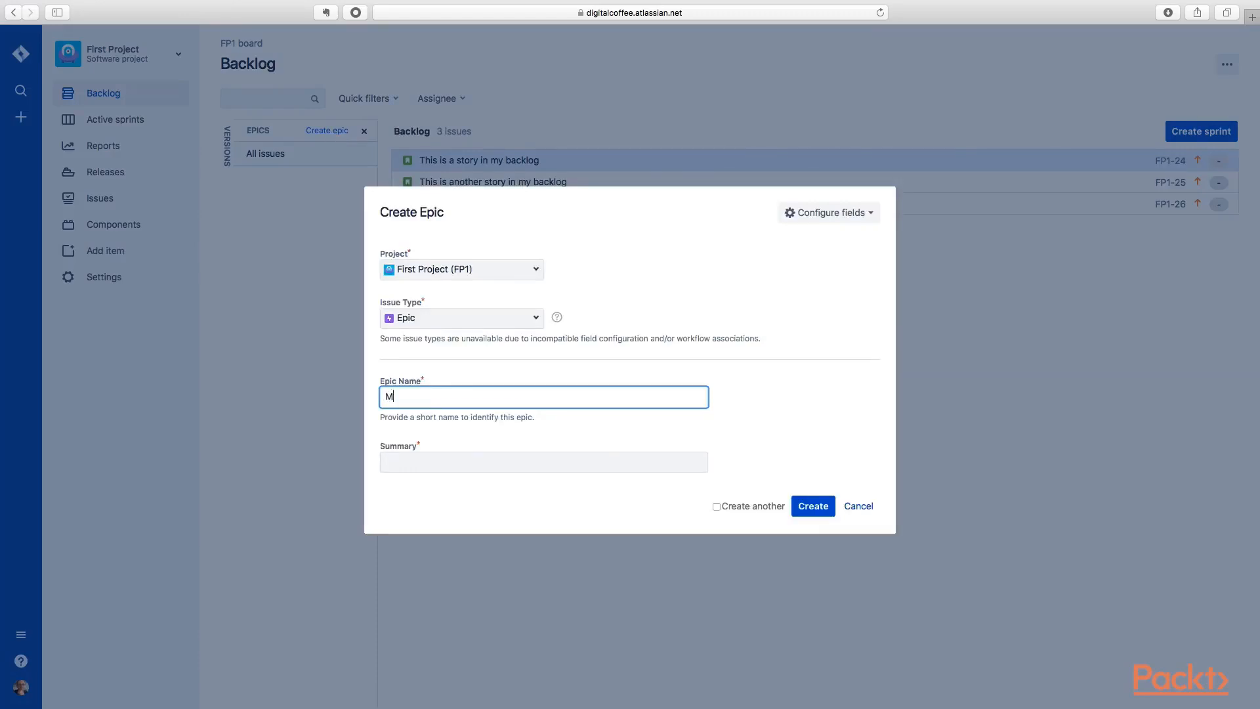
type("My Test Epic")
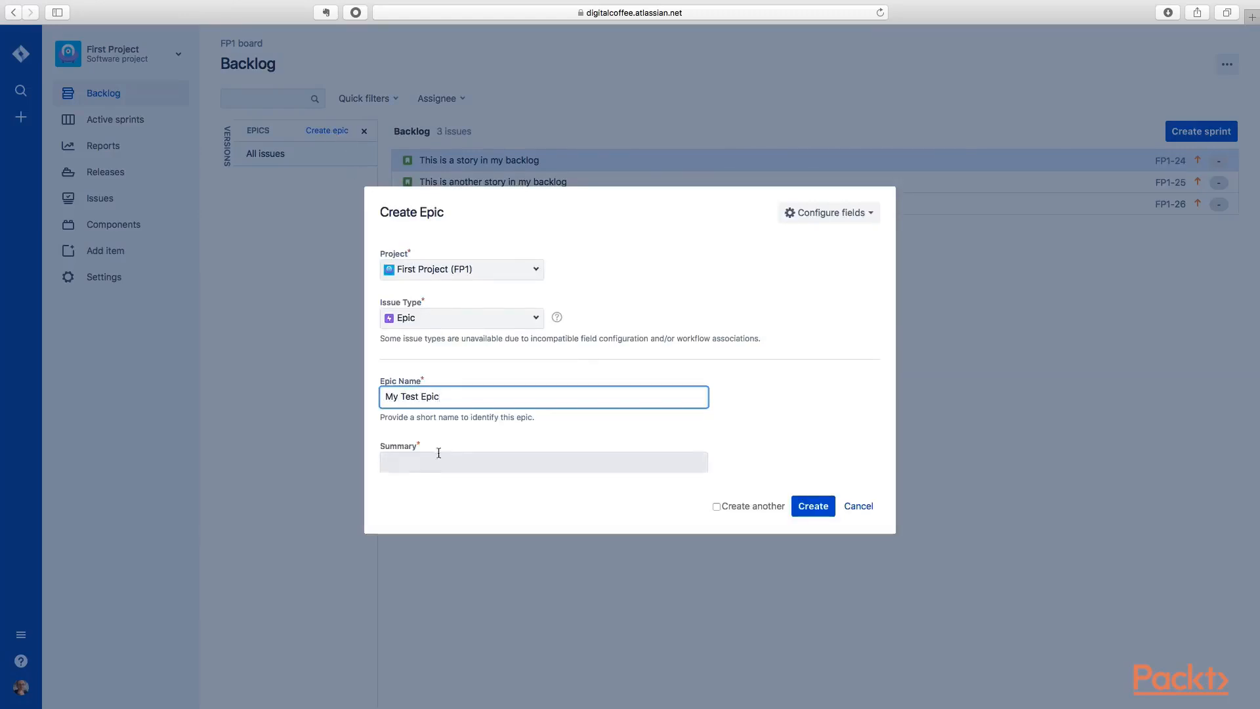
left_click(402, 463)
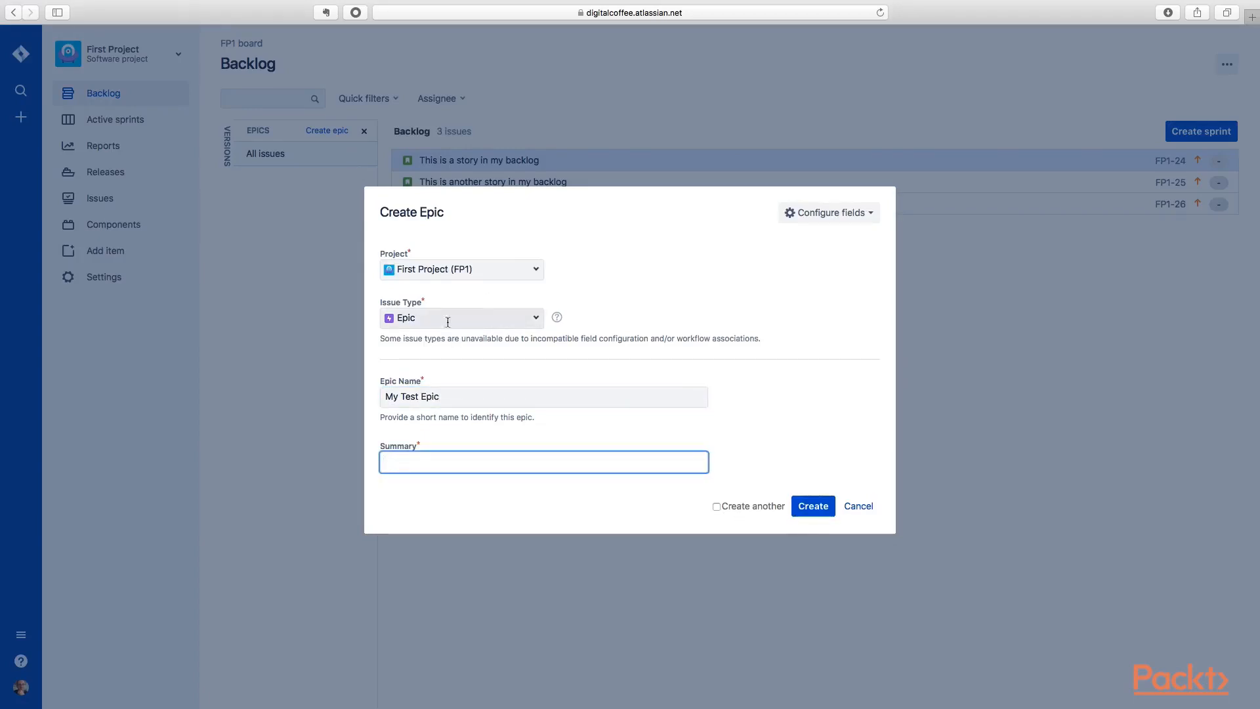
left_click(813, 507)
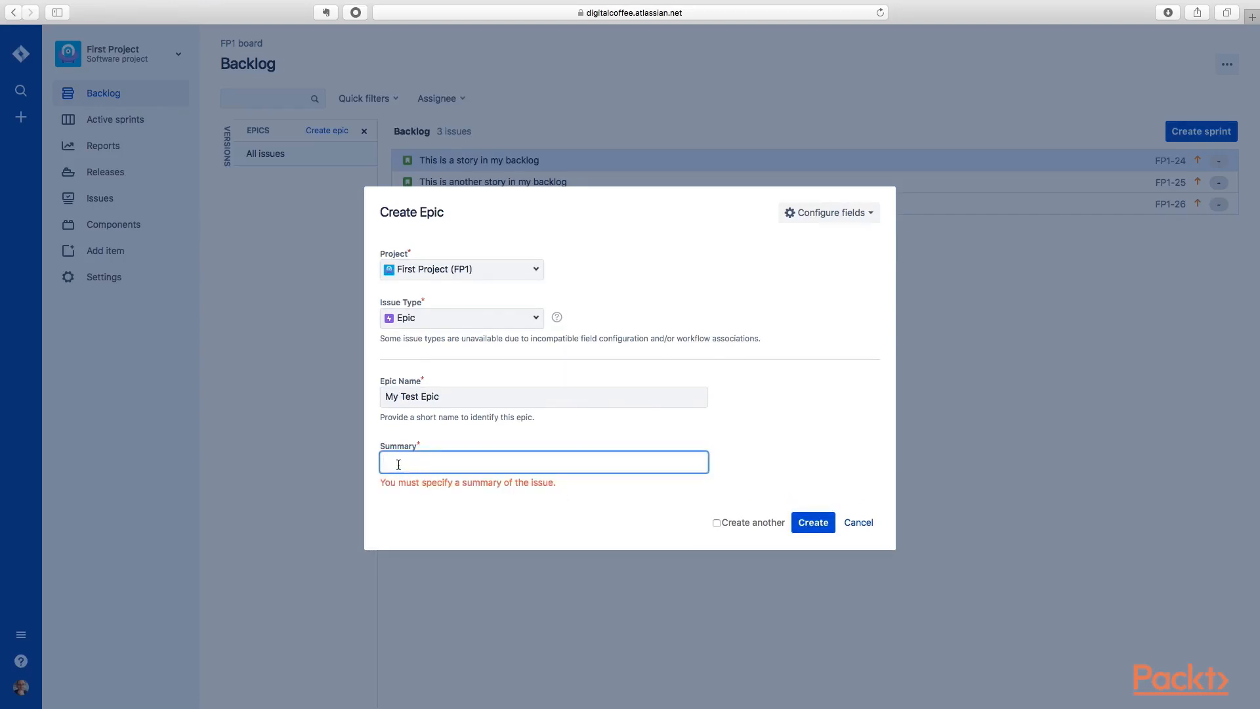
type("This is a summary")
left_click(828, 527)
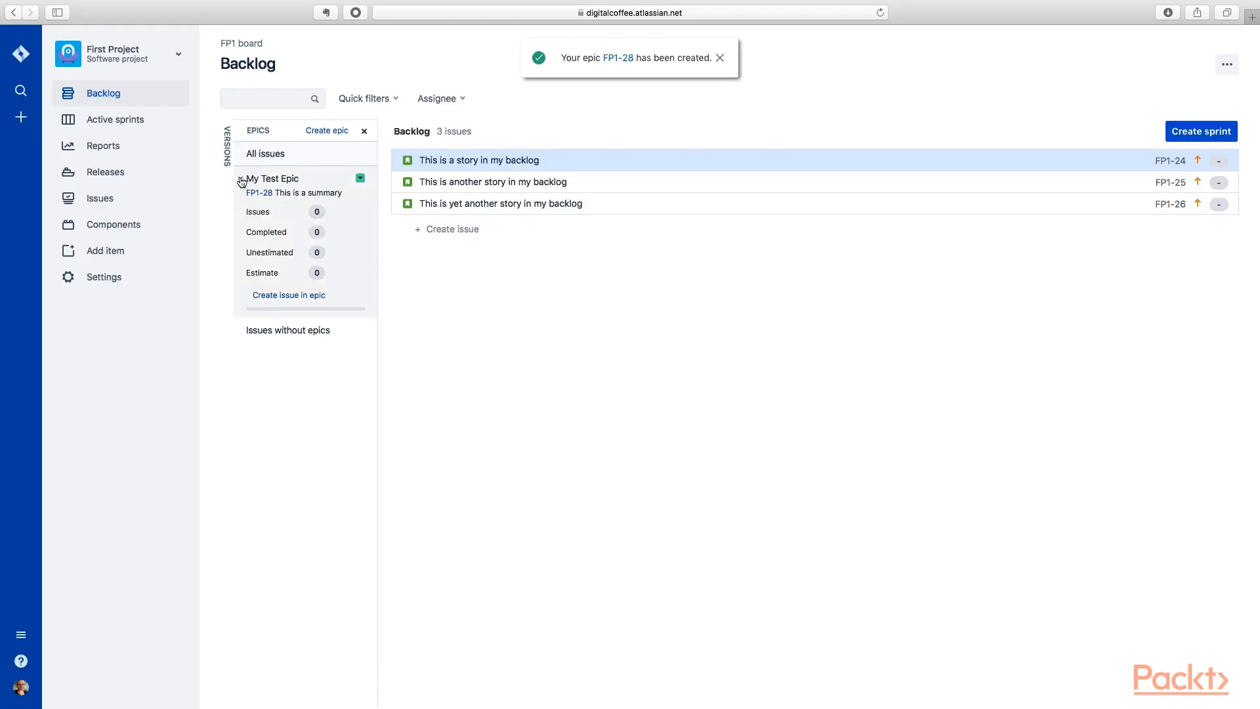
Review the details and available options of My Test Epic alongside the first story in the backlog.
left_click(241, 179)
left_click(242, 179)
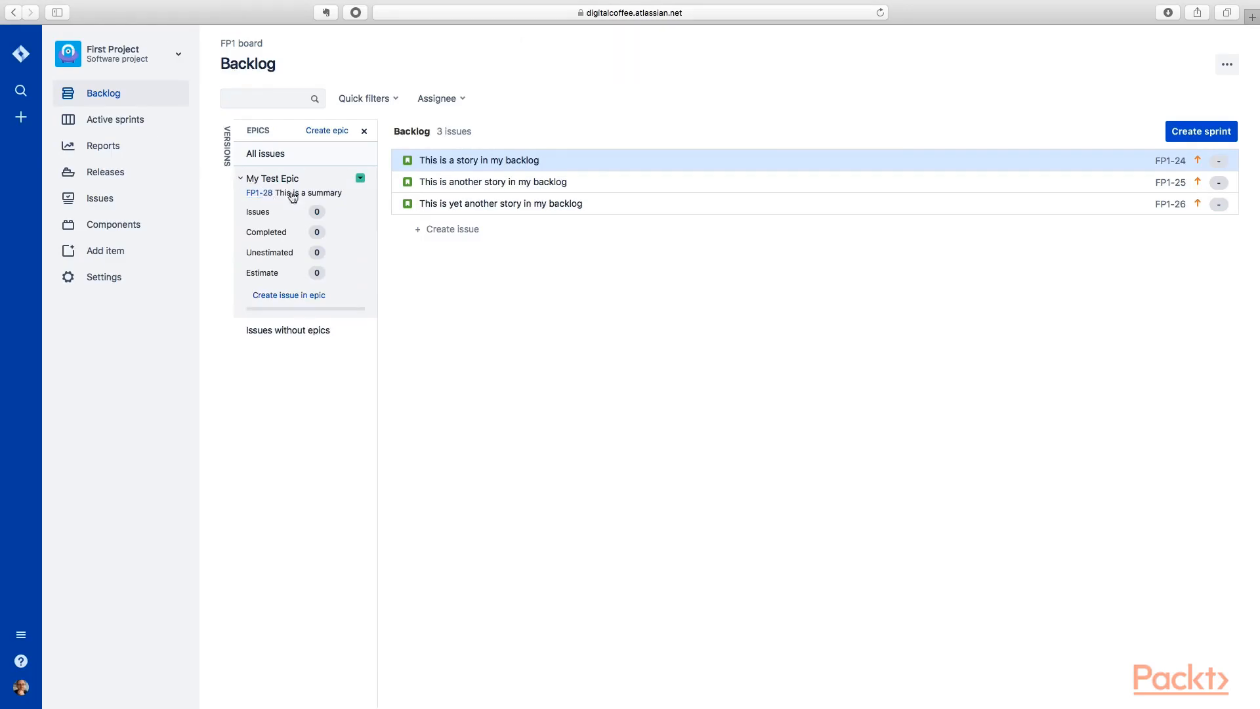
left_click(361, 180)
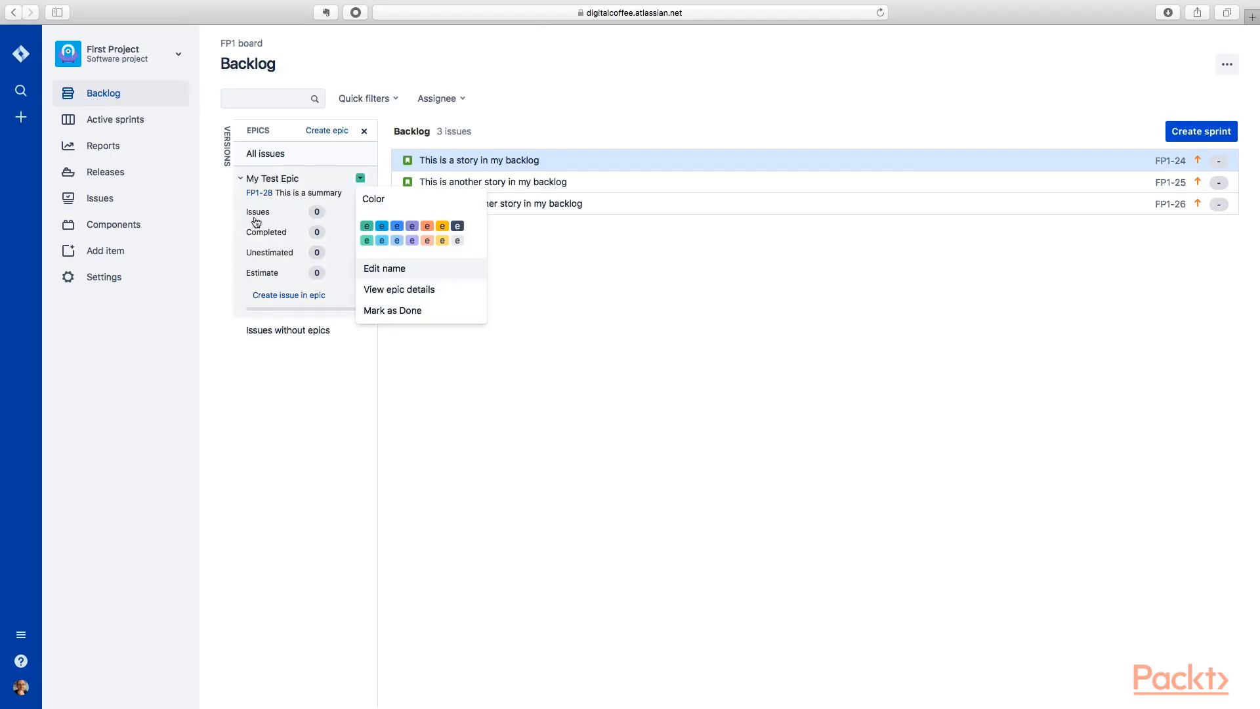
left_click(275, 341)
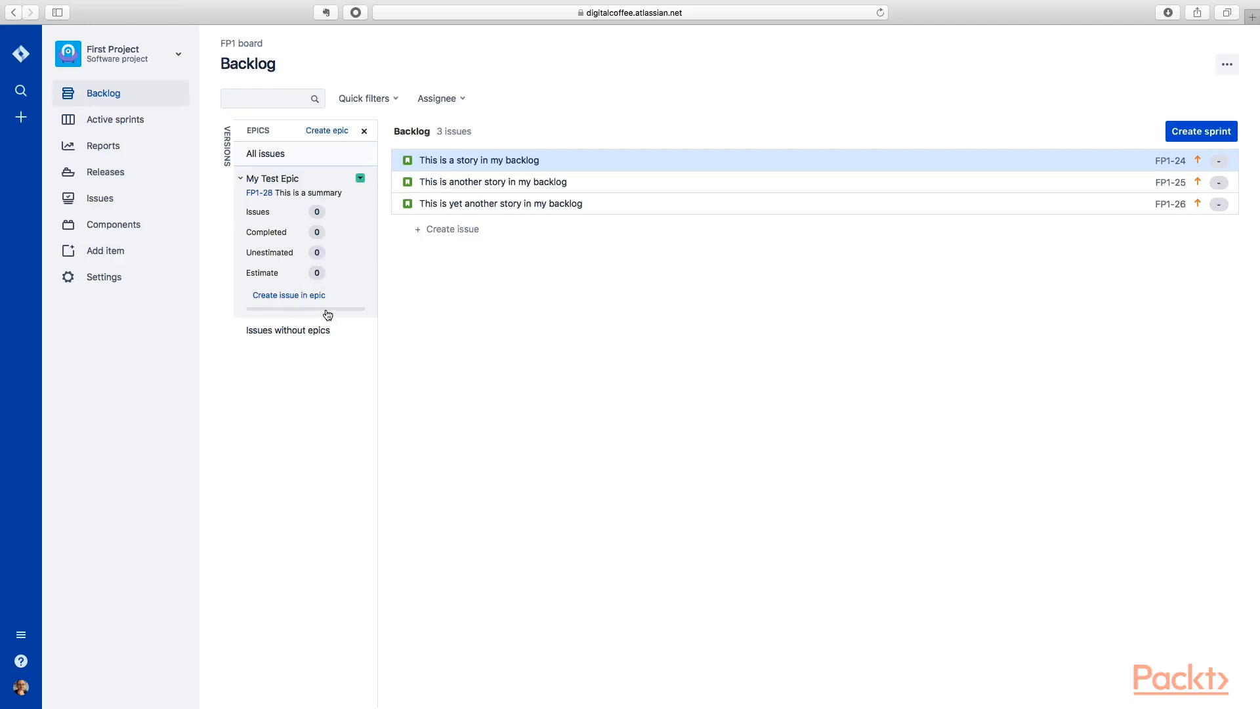
mouse_move(252, 314)
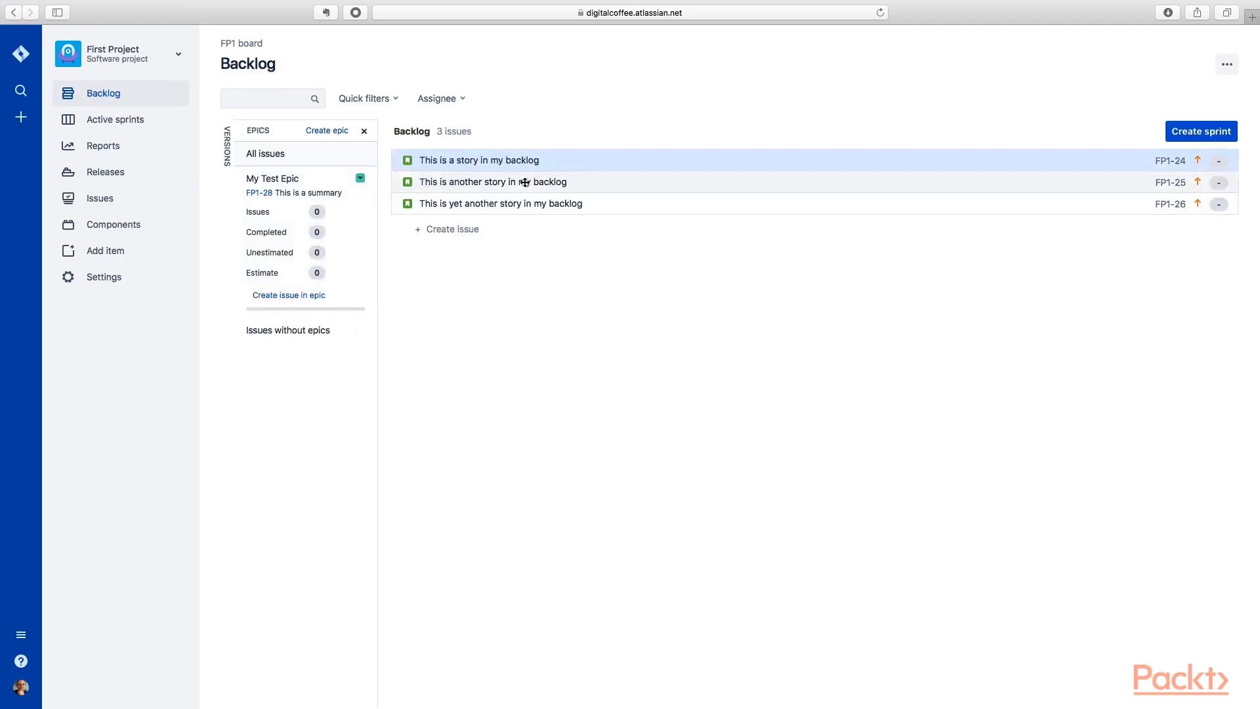
mouse_move(560, 161)
left_mouse_down()
mouse_move(346, 229)
mouse_move(507, 158)
mouse_move(545, 157)
left_mouse_up()
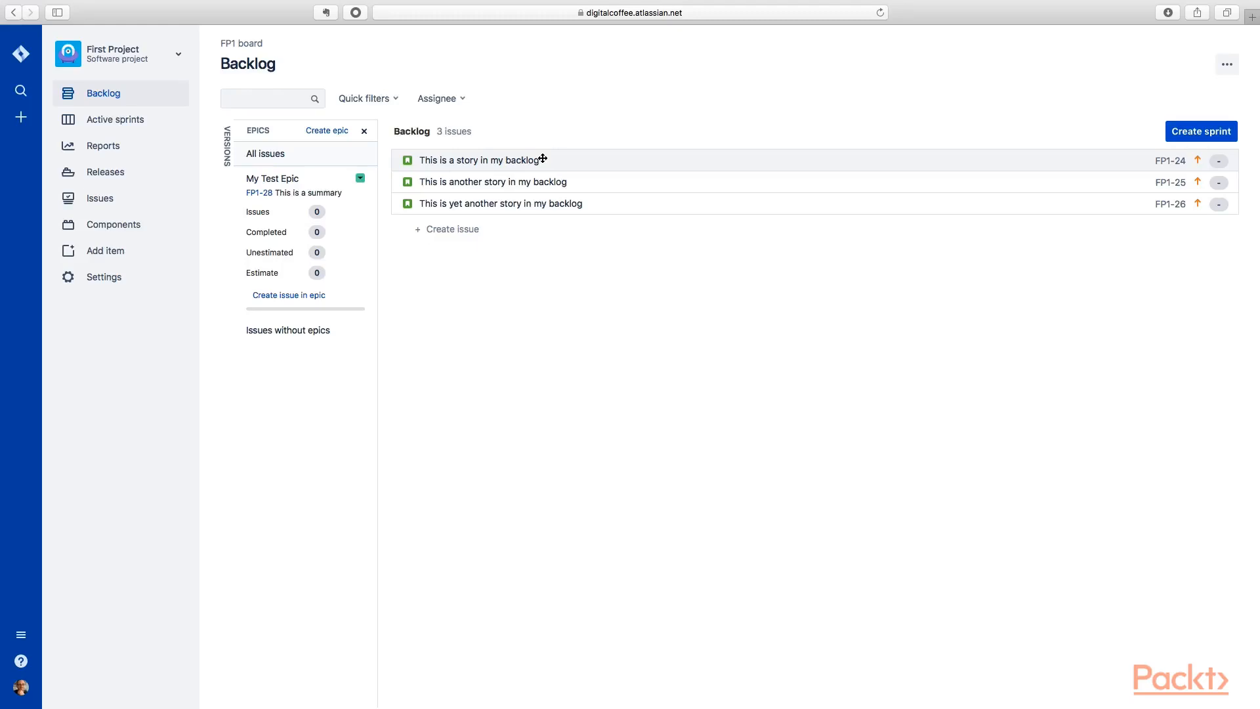
left_click(543, 159)
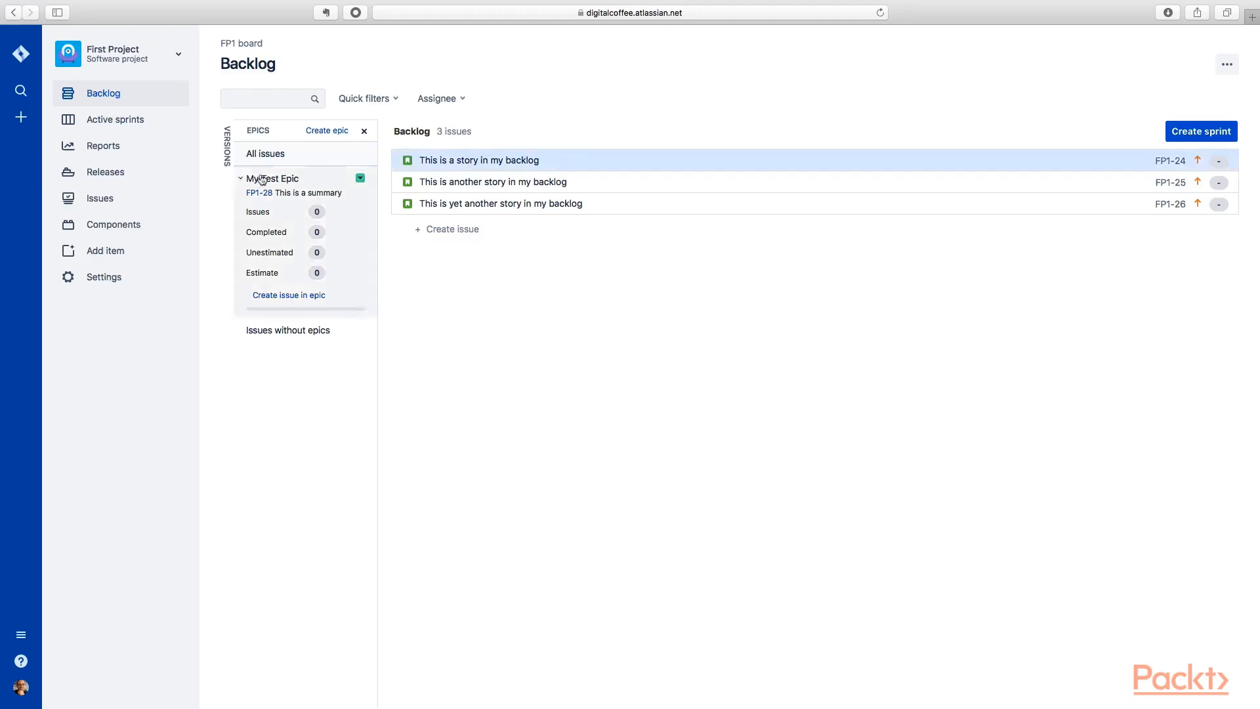
Create a project component named "My Test Component" with the same text as its description.
left_click(127, 229)
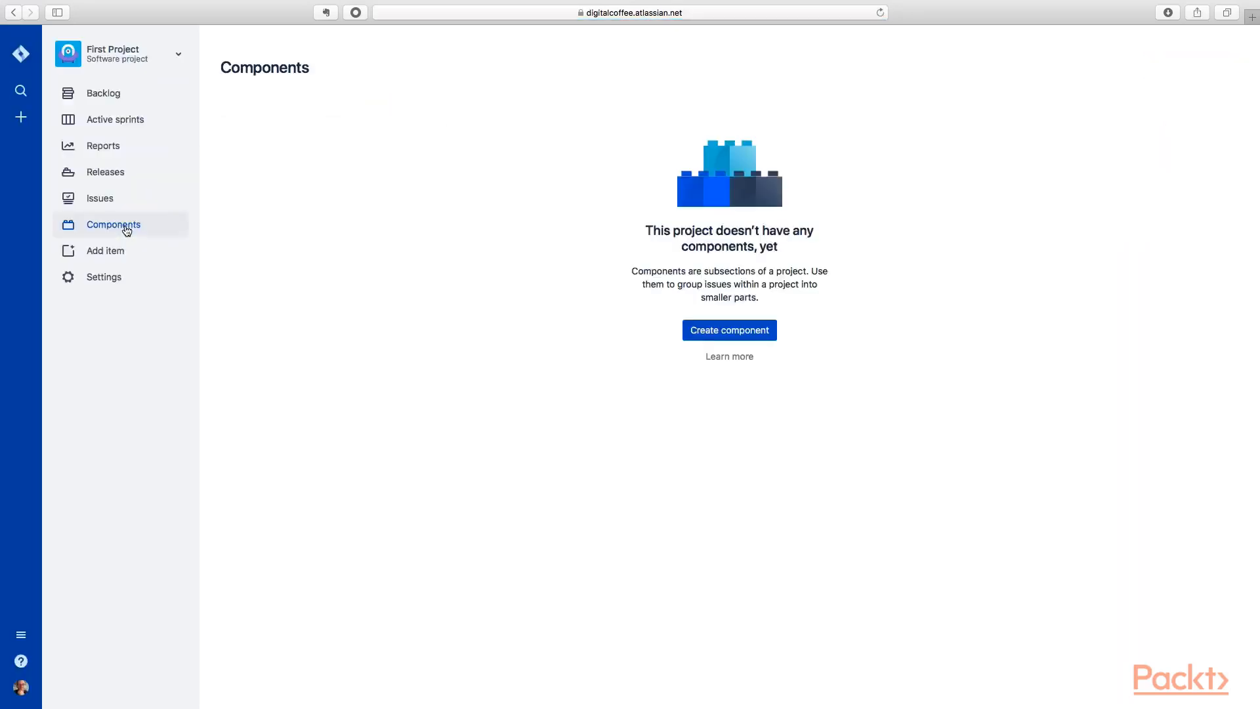
left_click(715, 334)
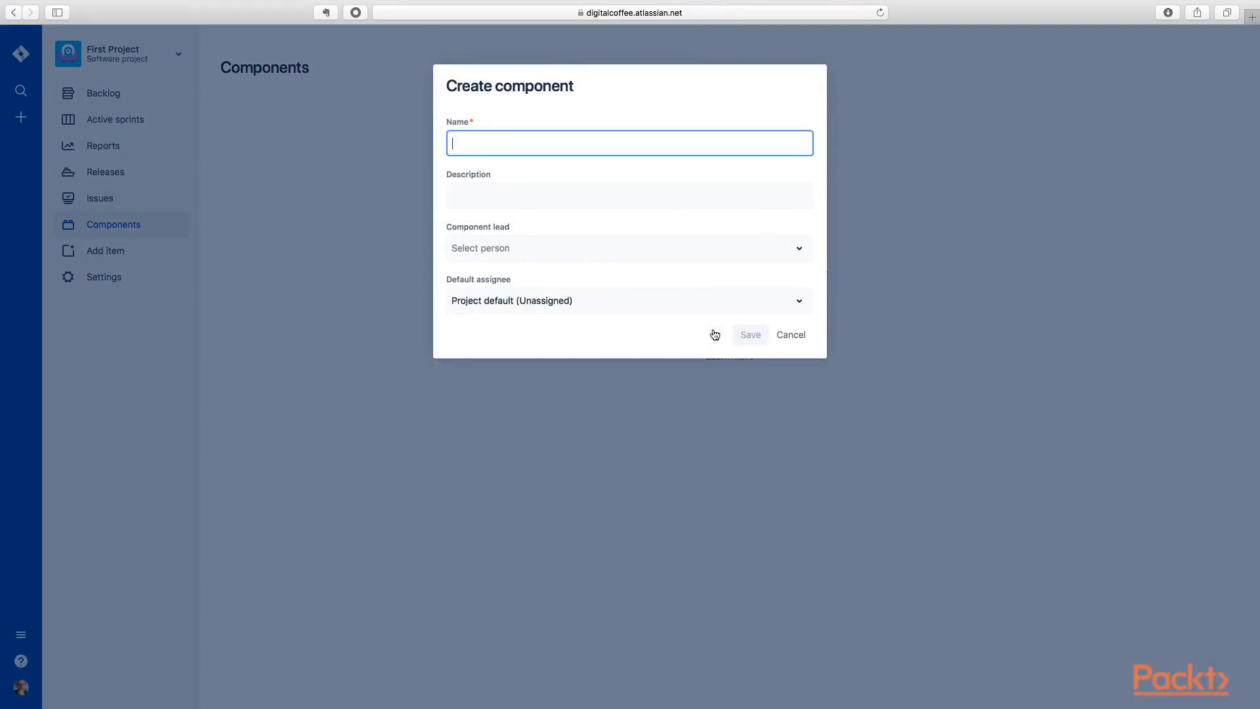
type("My Test Com")
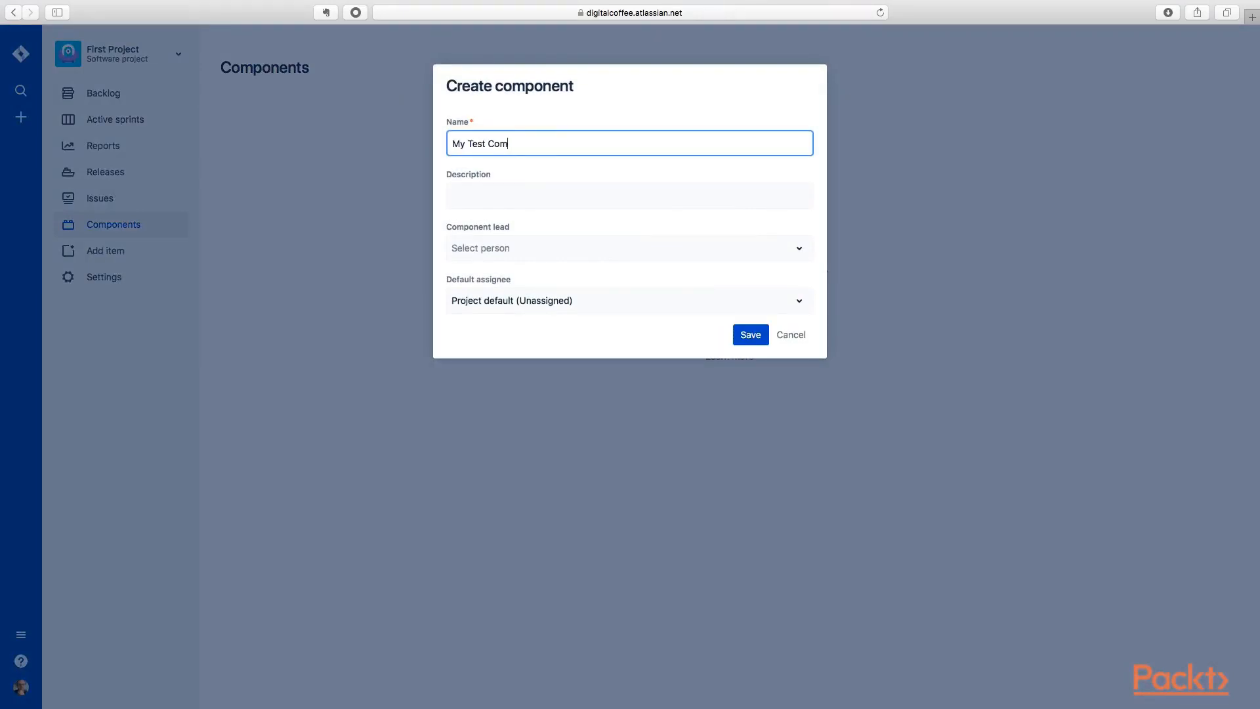
type("ponent")
key("super+a")
key("super+c")
key("Tab")
key("super+v")
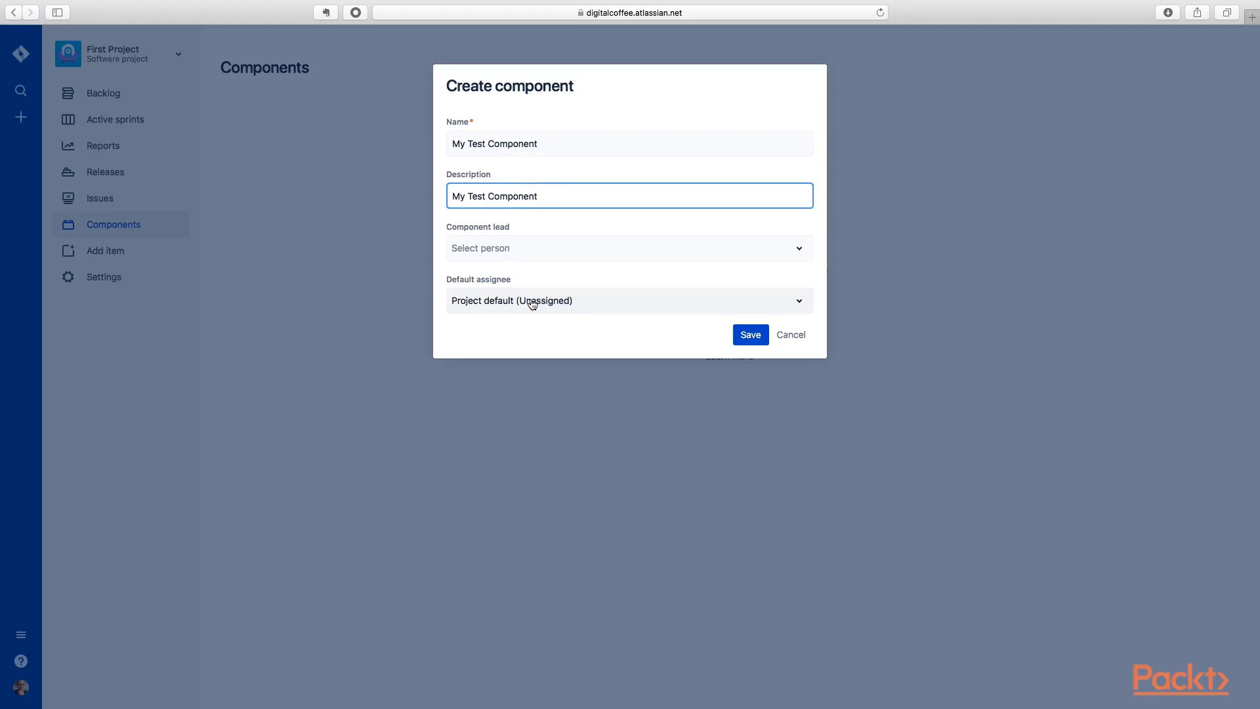
left_click(749, 336)
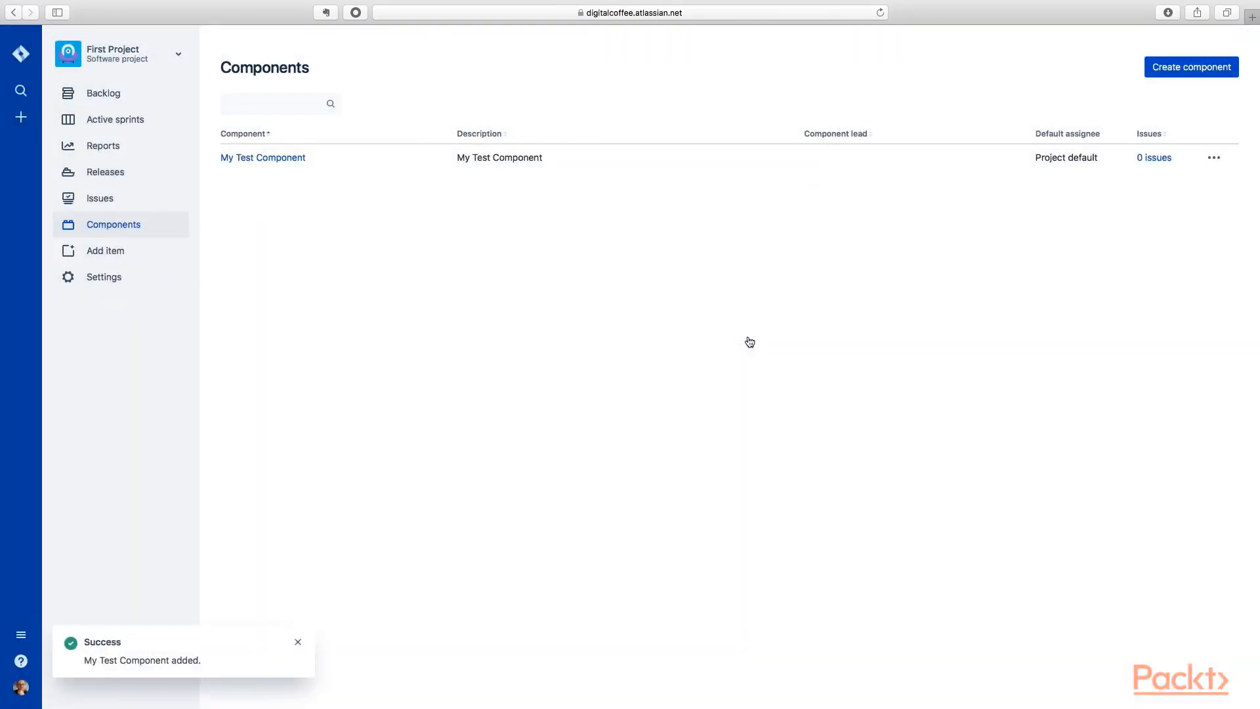
Return to the backlog, show the epics list, and add a Story issue titled "The newest story".
left_click(110, 96)
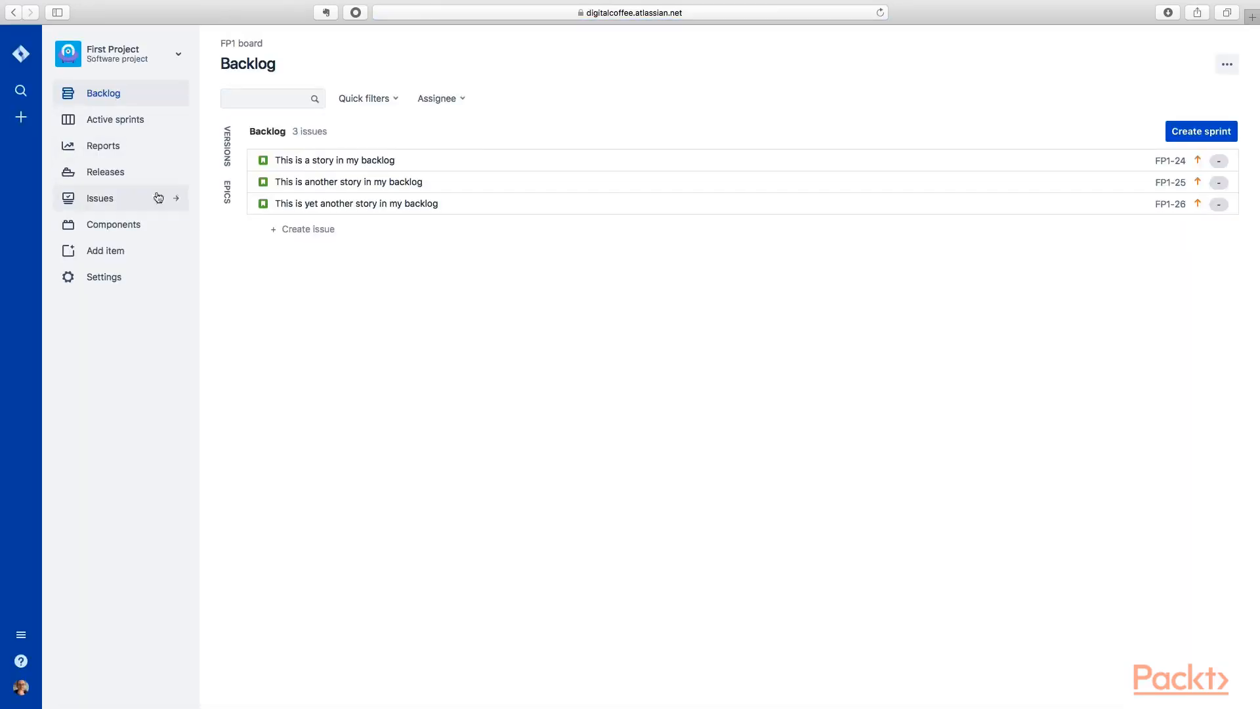
left_click(227, 195)
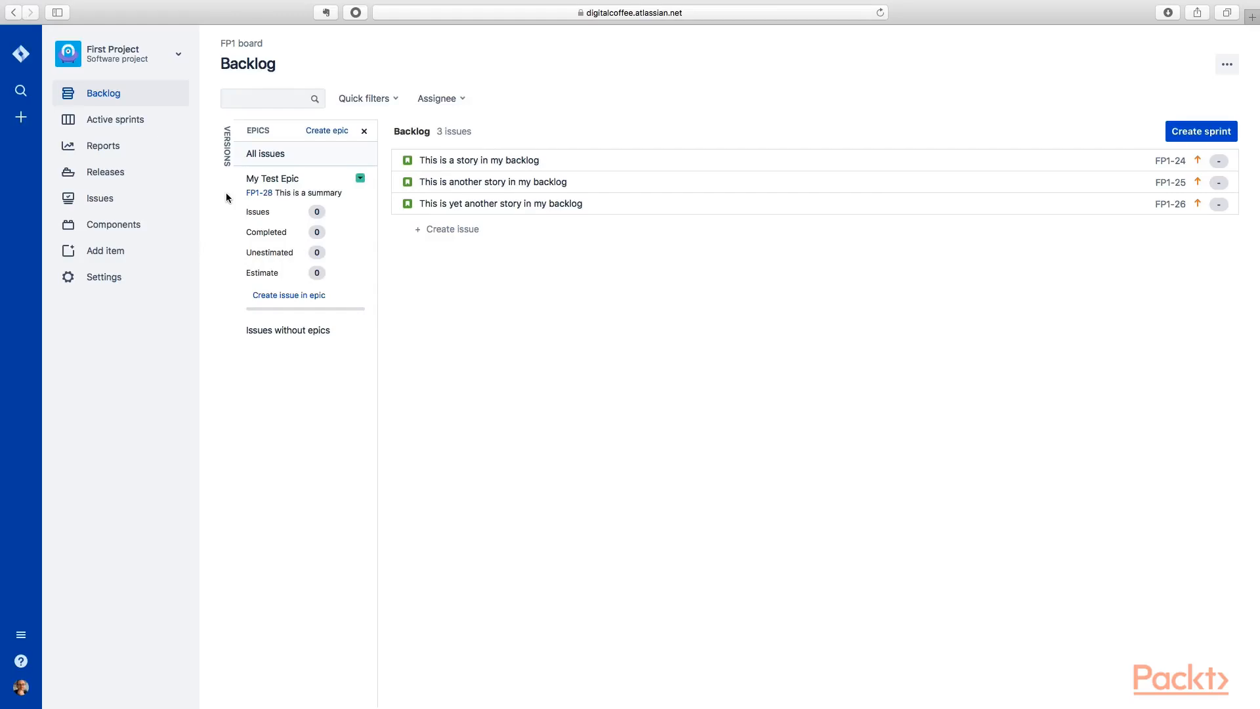
left_click(449, 229)
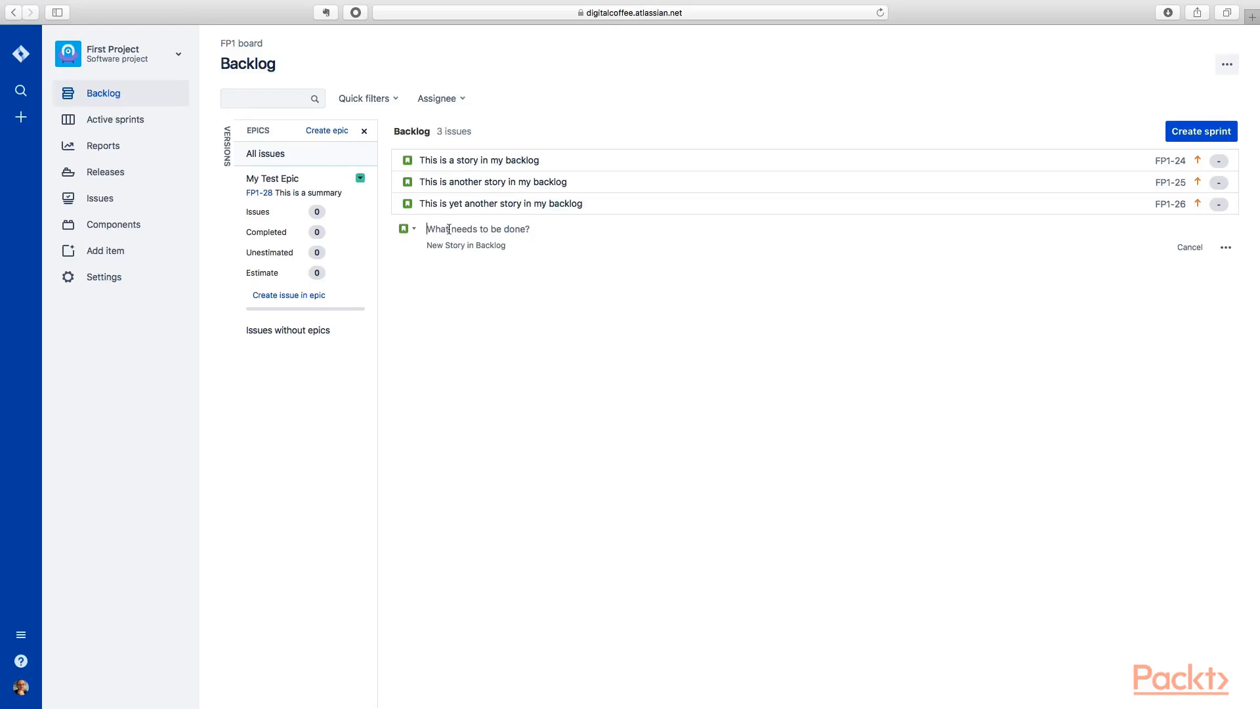
type("The newest story")
left_click(414, 229)
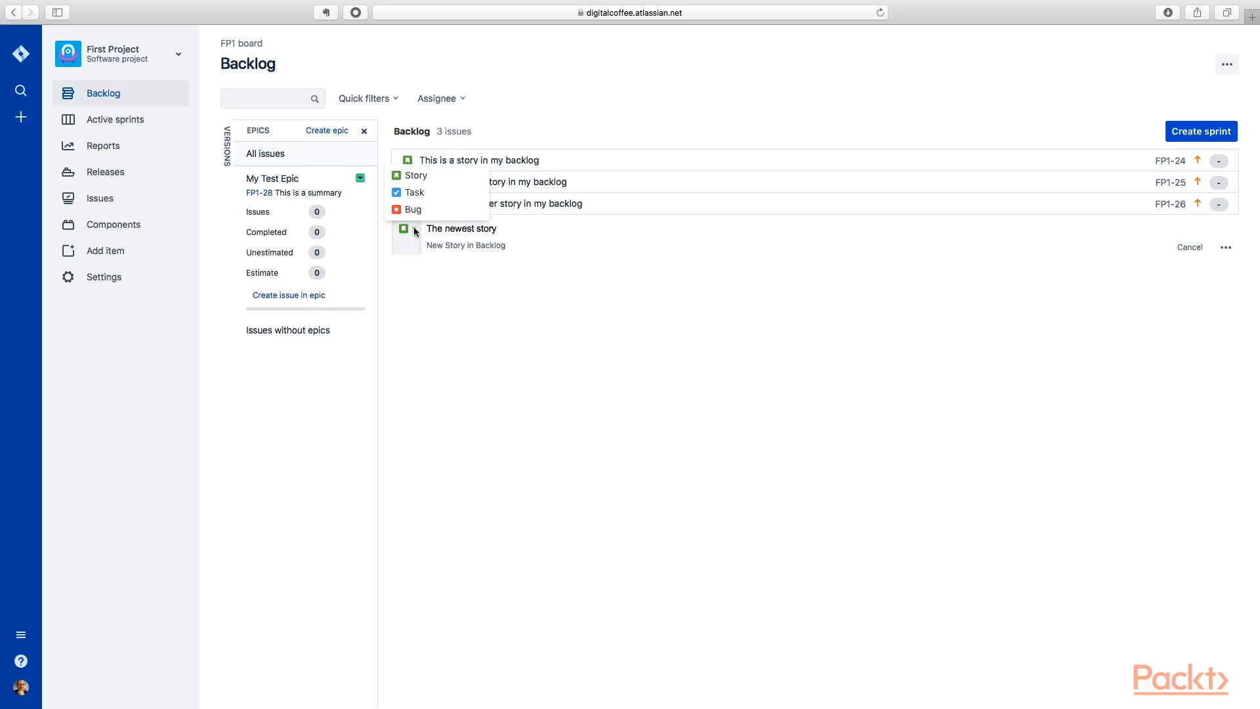
left_click(415, 176)
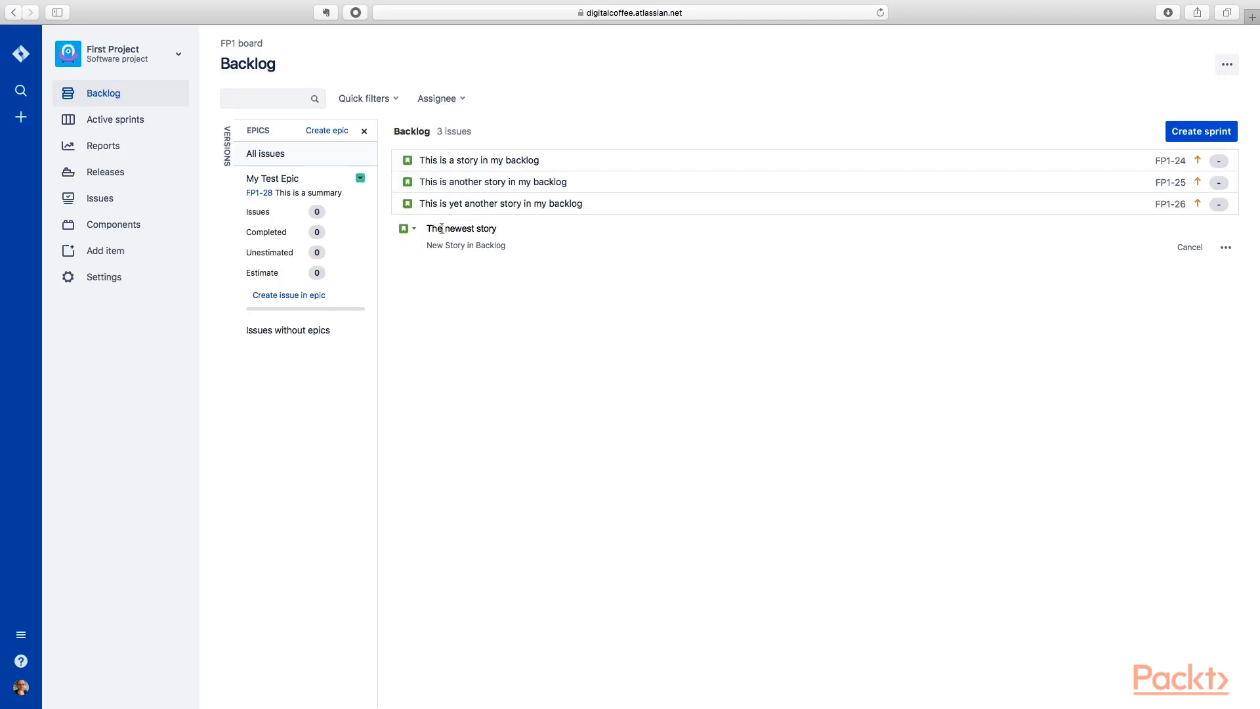
key("Return")
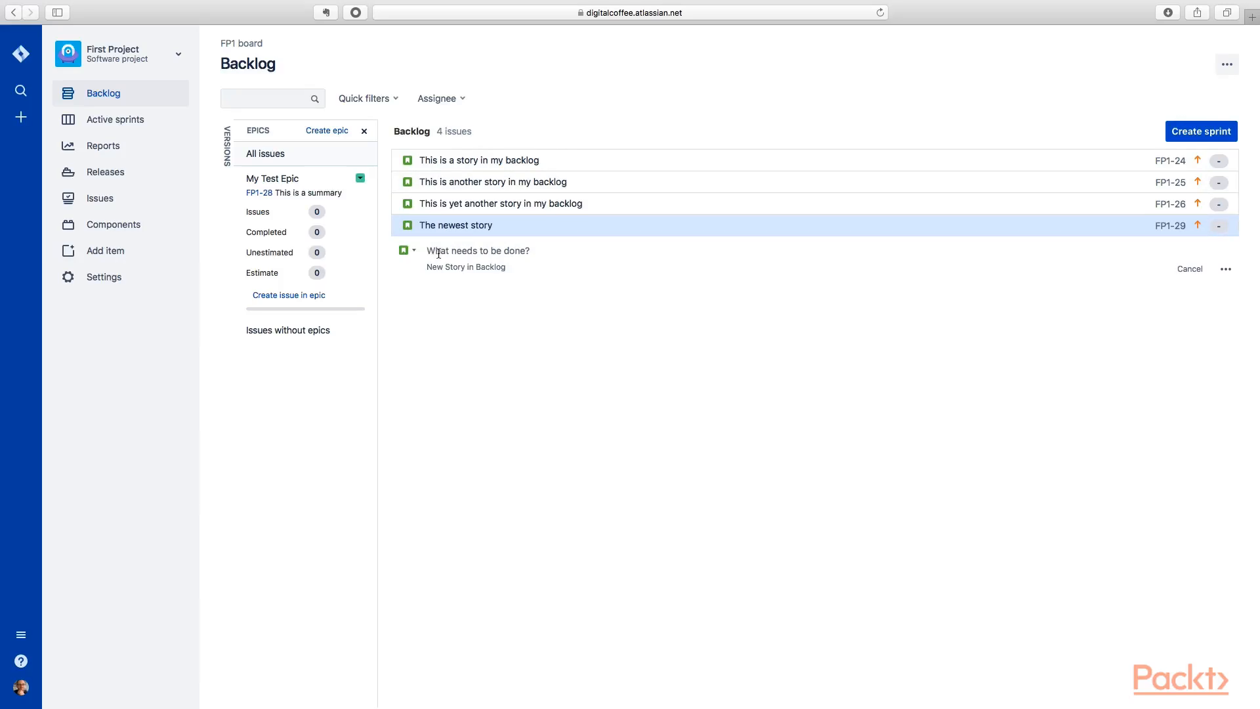
Add a Task issue titled "The newest task" to the backlog.
type("The newest task")
left_click(405, 250)
left_click(412, 215)
key("Return")
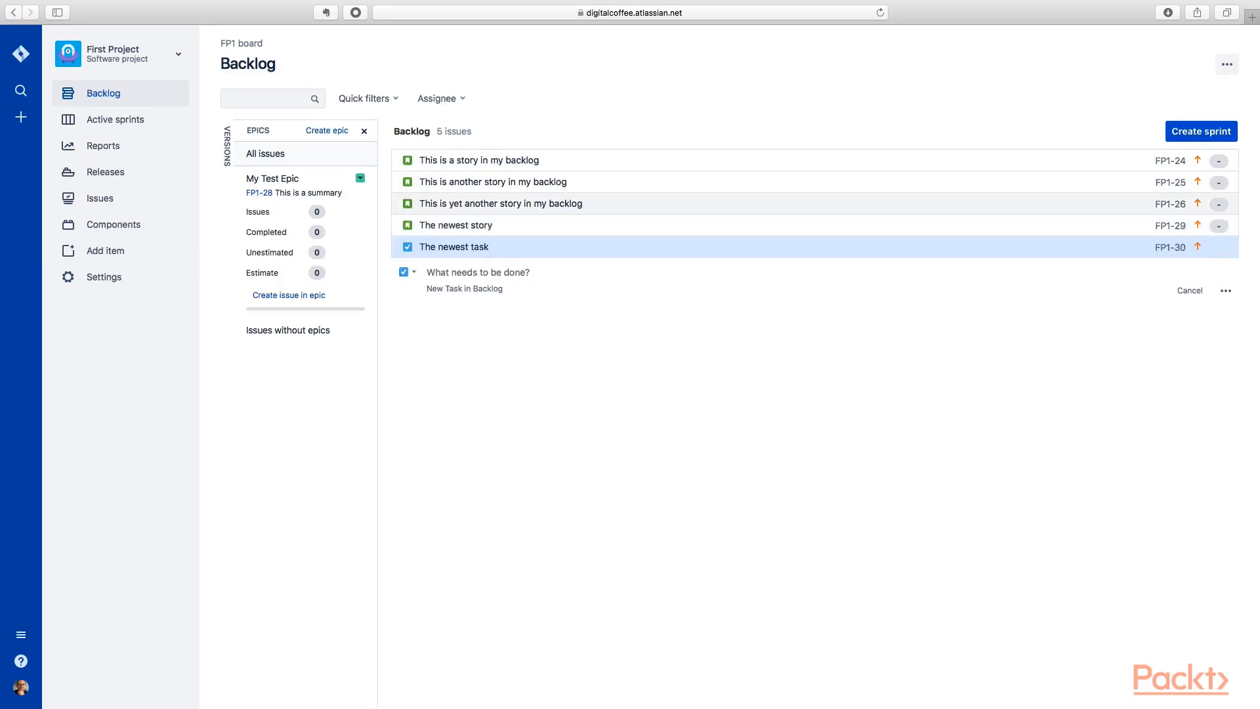
Add a Bug issue titled "The newest bug" to the backlog.
type("The newest bug")
left_click(410, 272)
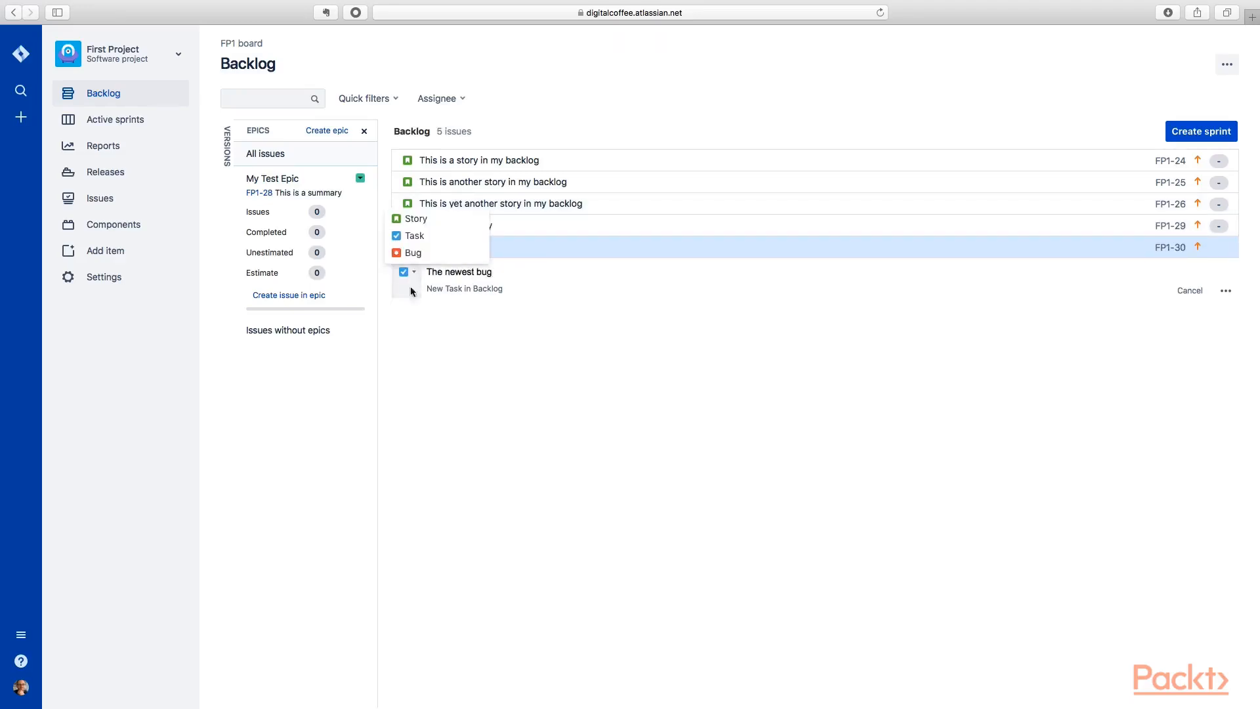
left_click(413, 253)
key("Return")
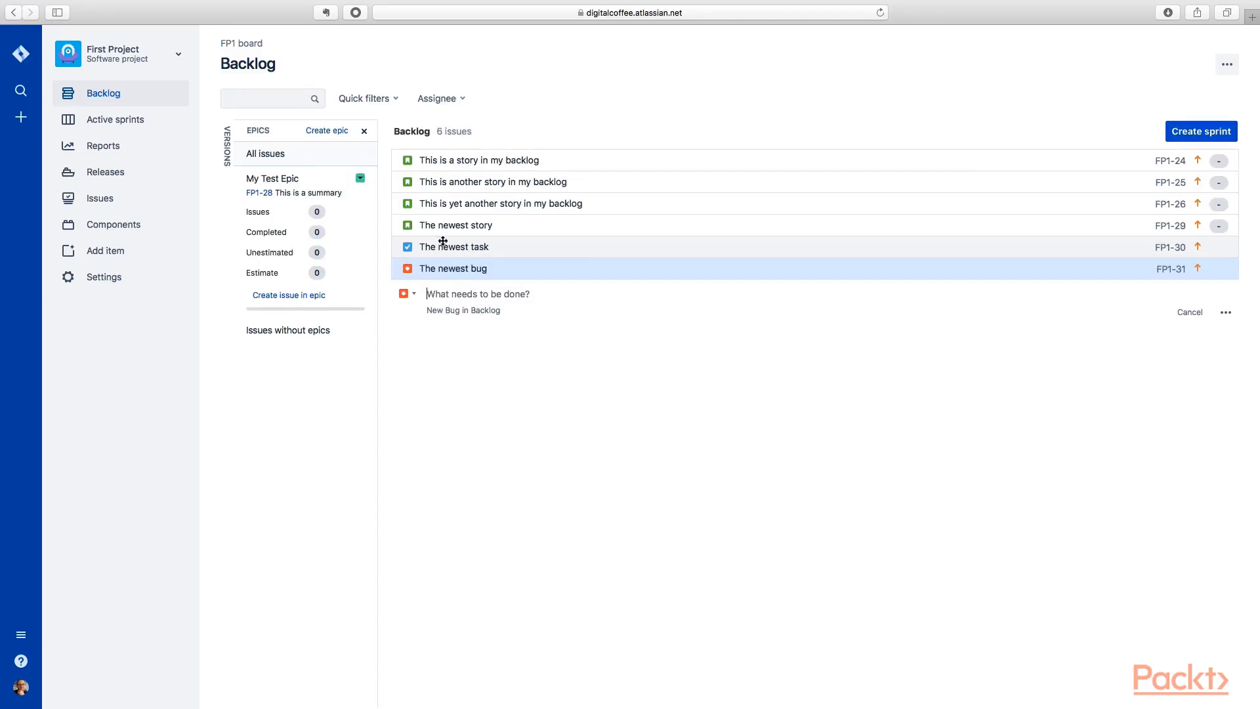
View the details of the newest story and the newest task, and check the fields in the task's edit form.
left_click(455, 225)
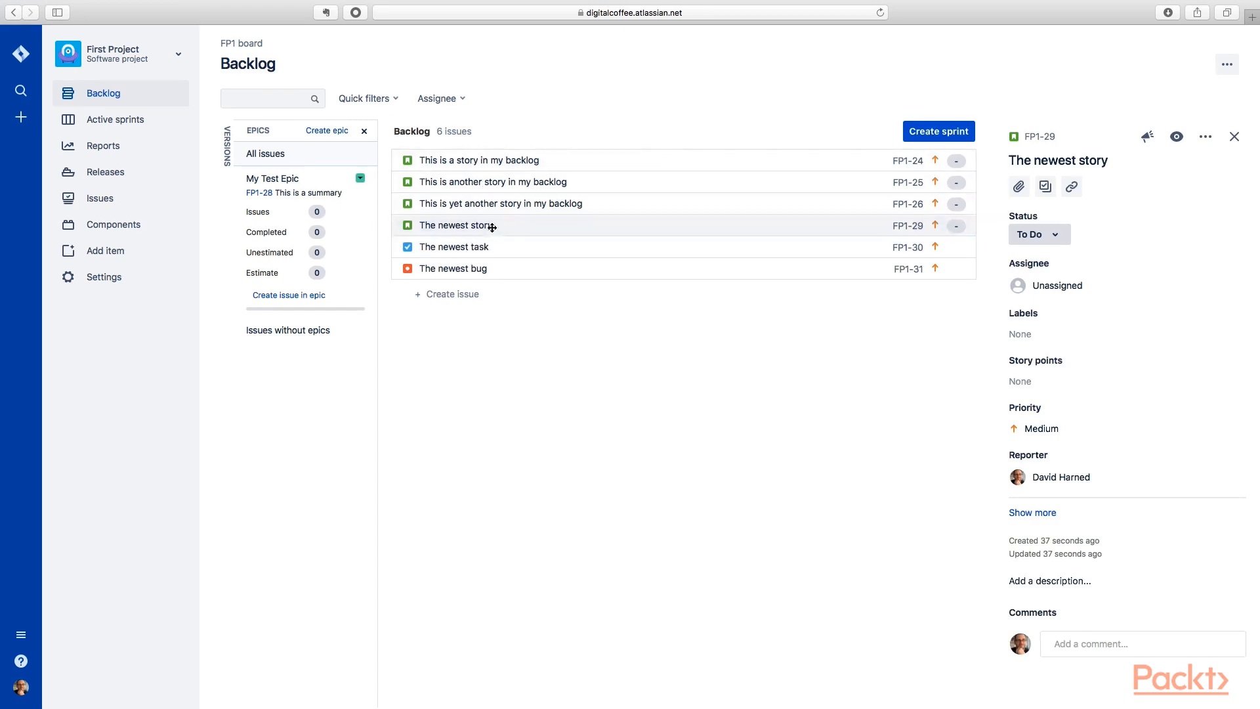
left_click(502, 248)
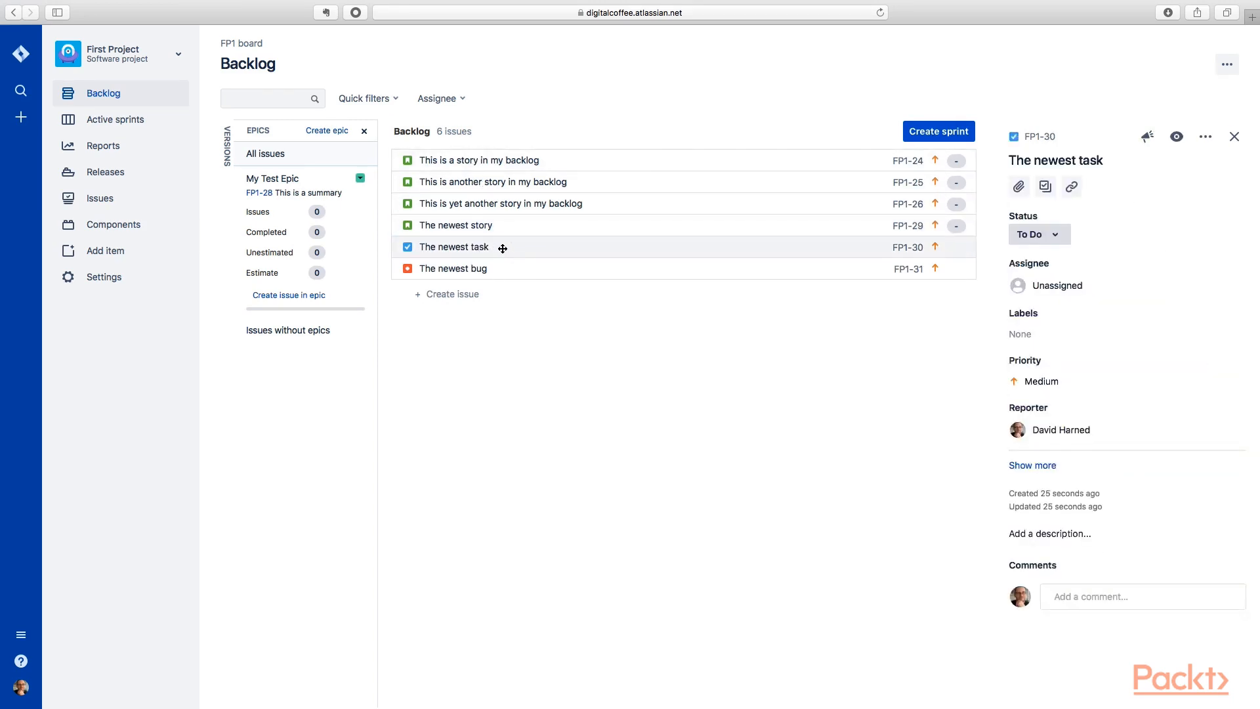
key("e")
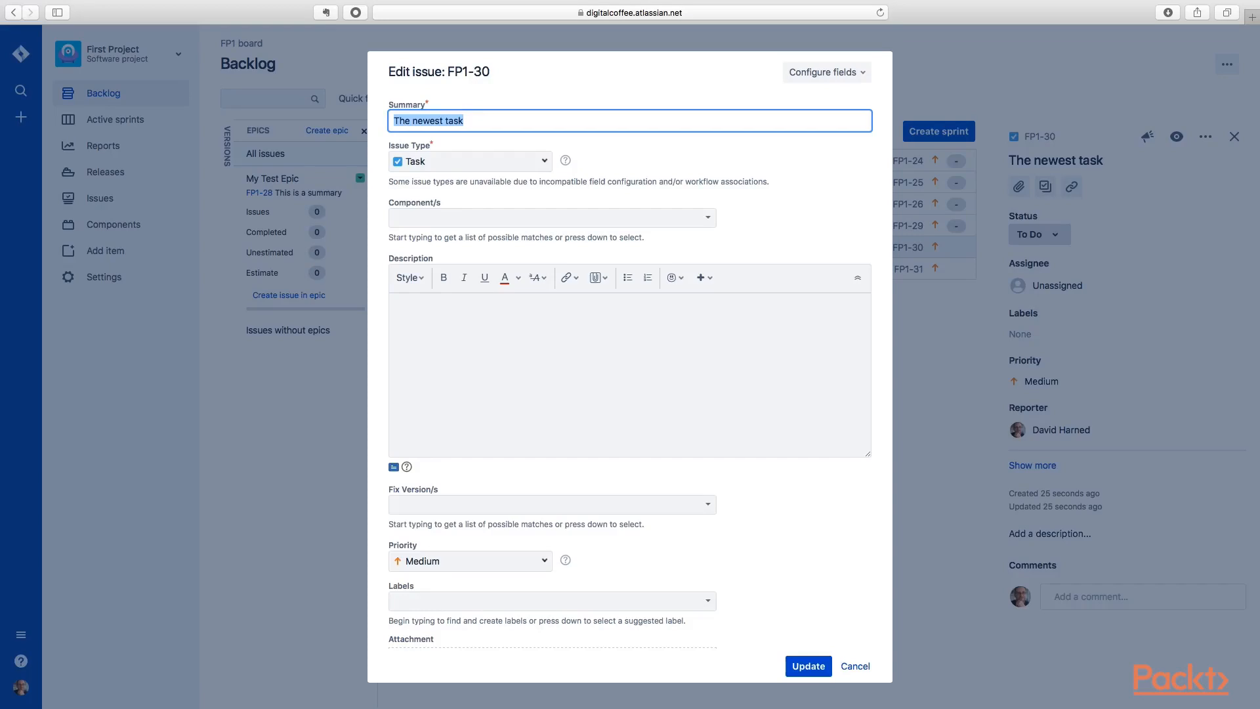
left_click(821, 667)
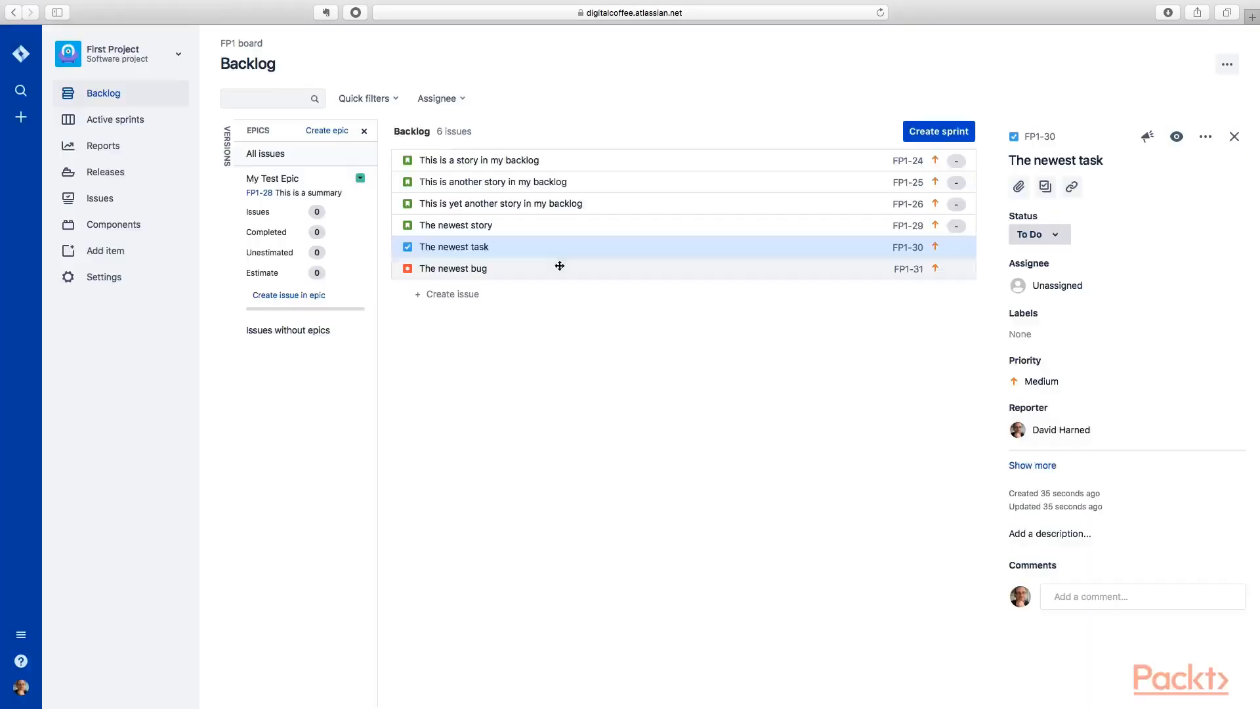
View the newest bug's details and its assignment form, leaving the form without assigning anyone.
left_click(538, 275)
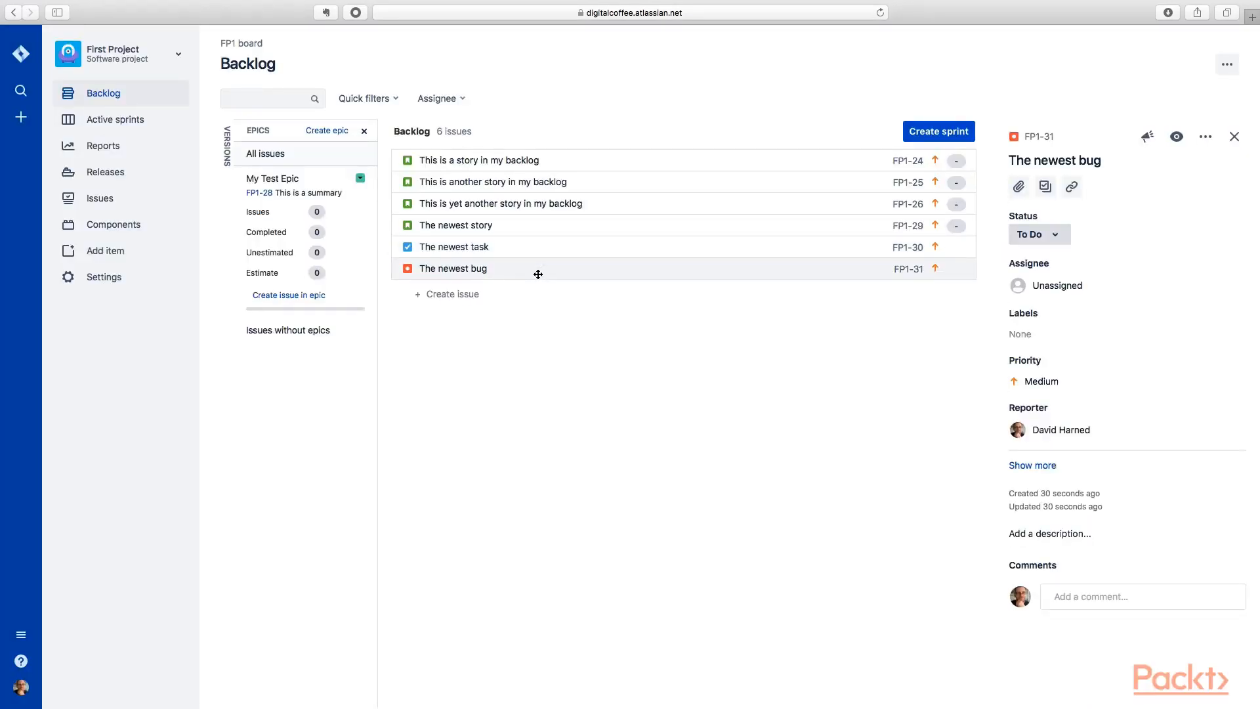
key("a")
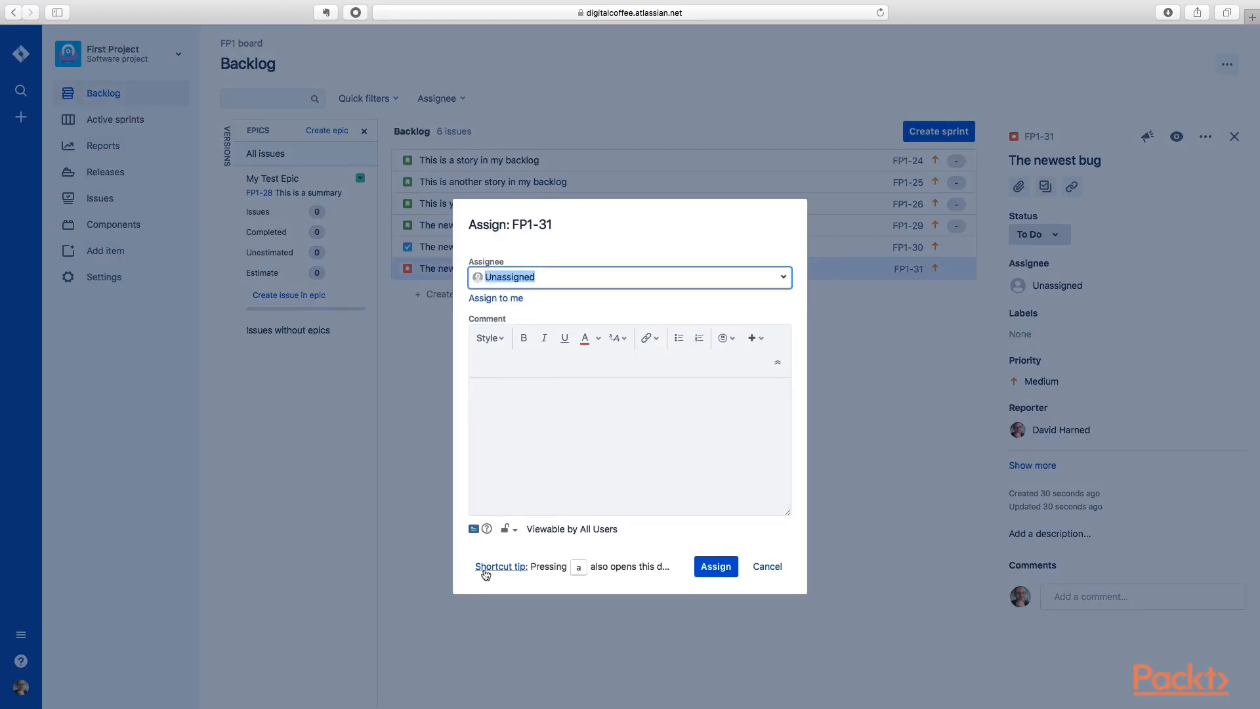
left_click(766, 567)
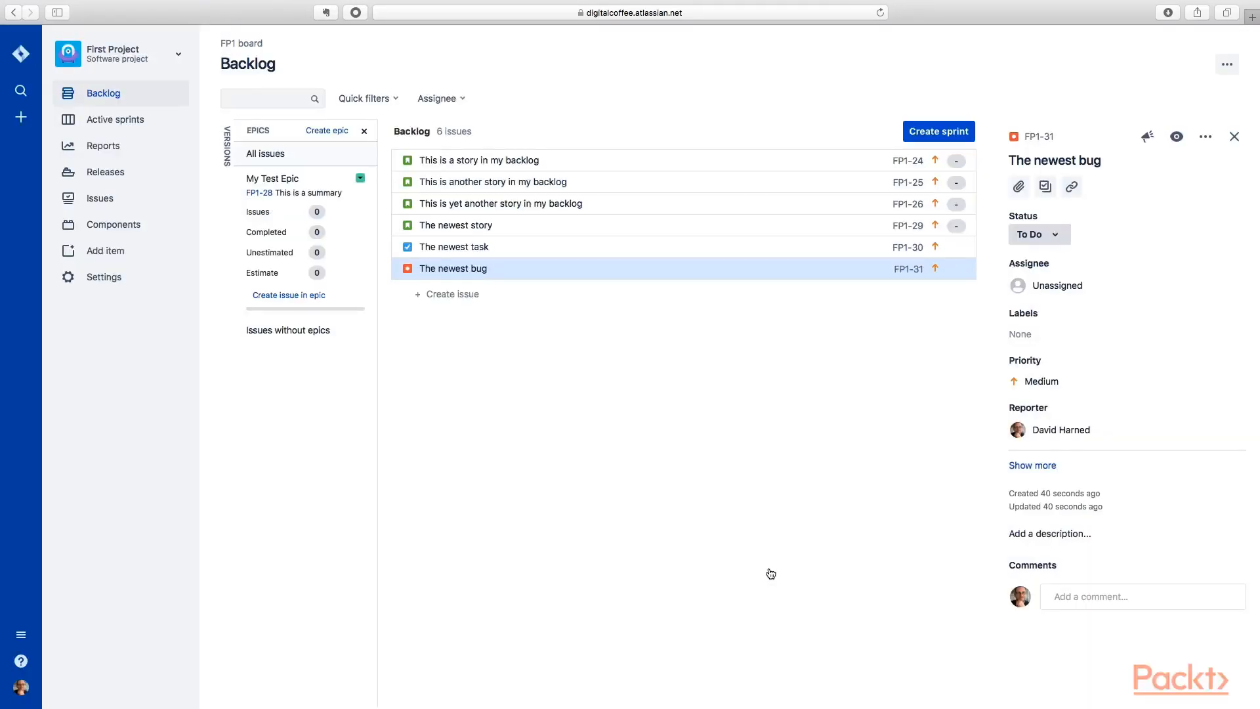
Add a subtask titled "This is my subtask" to the newest story and open that subtask's details.
left_click(557, 227)
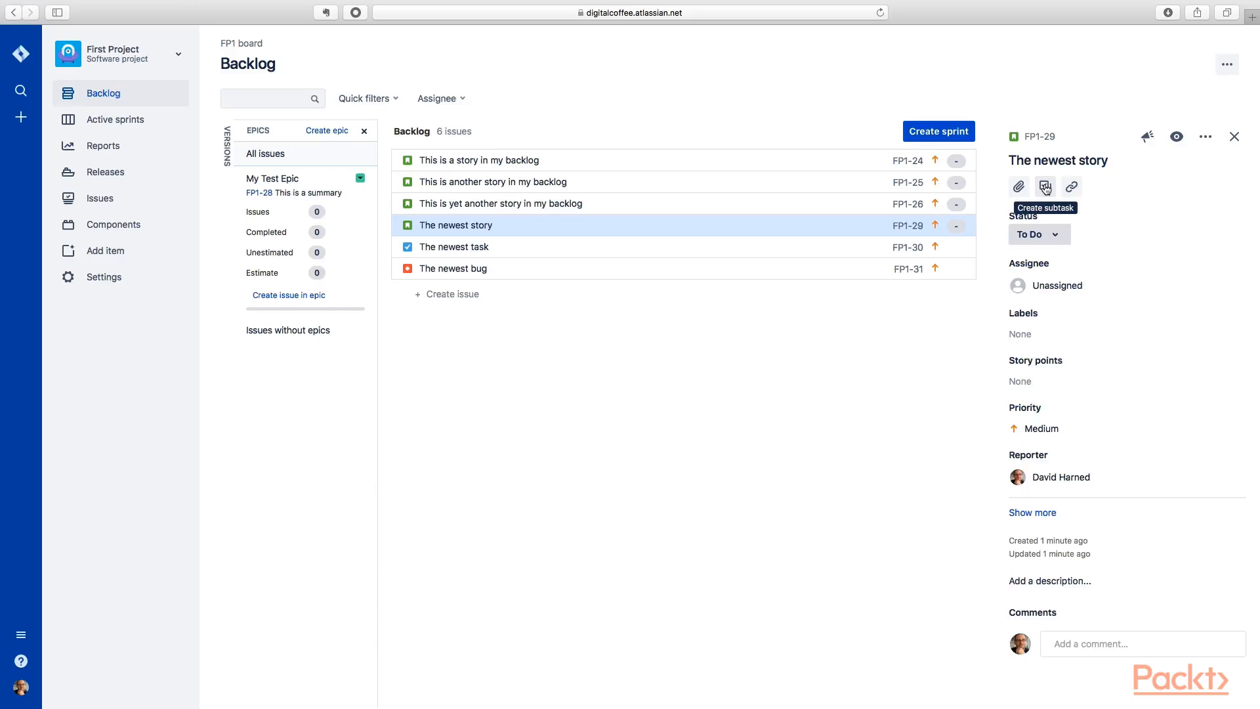
left_click(1046, 187)
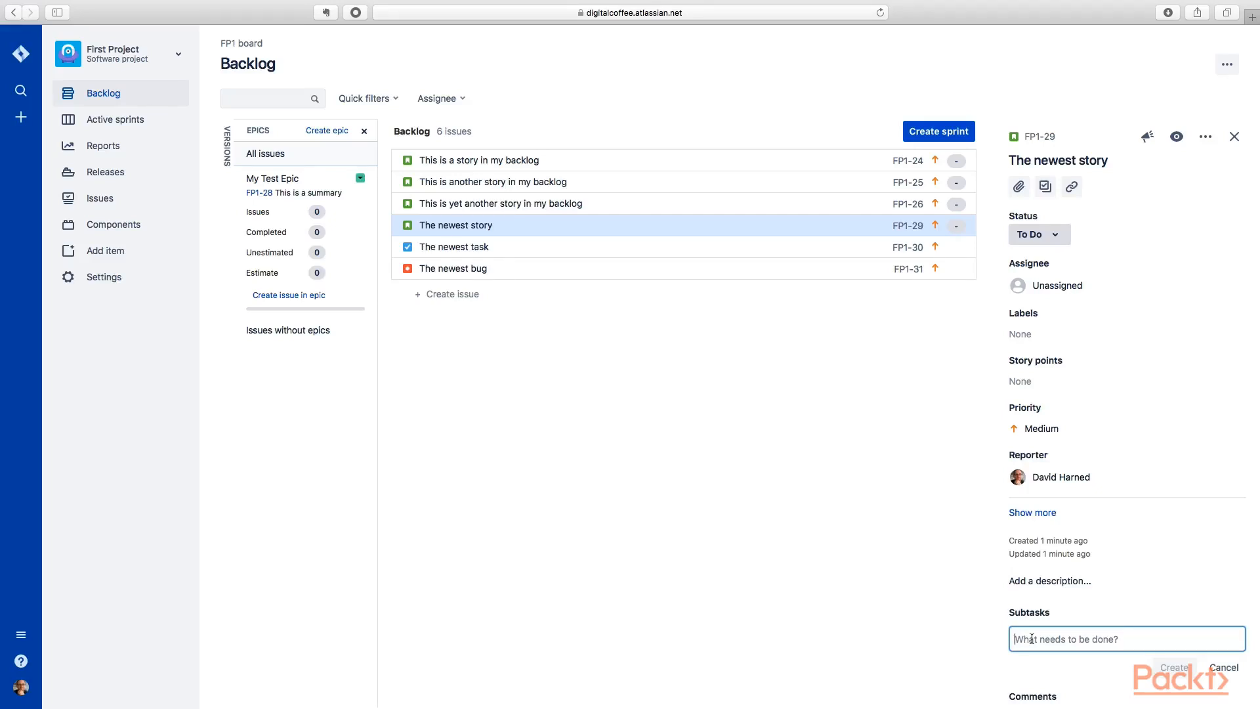
type("This is ")
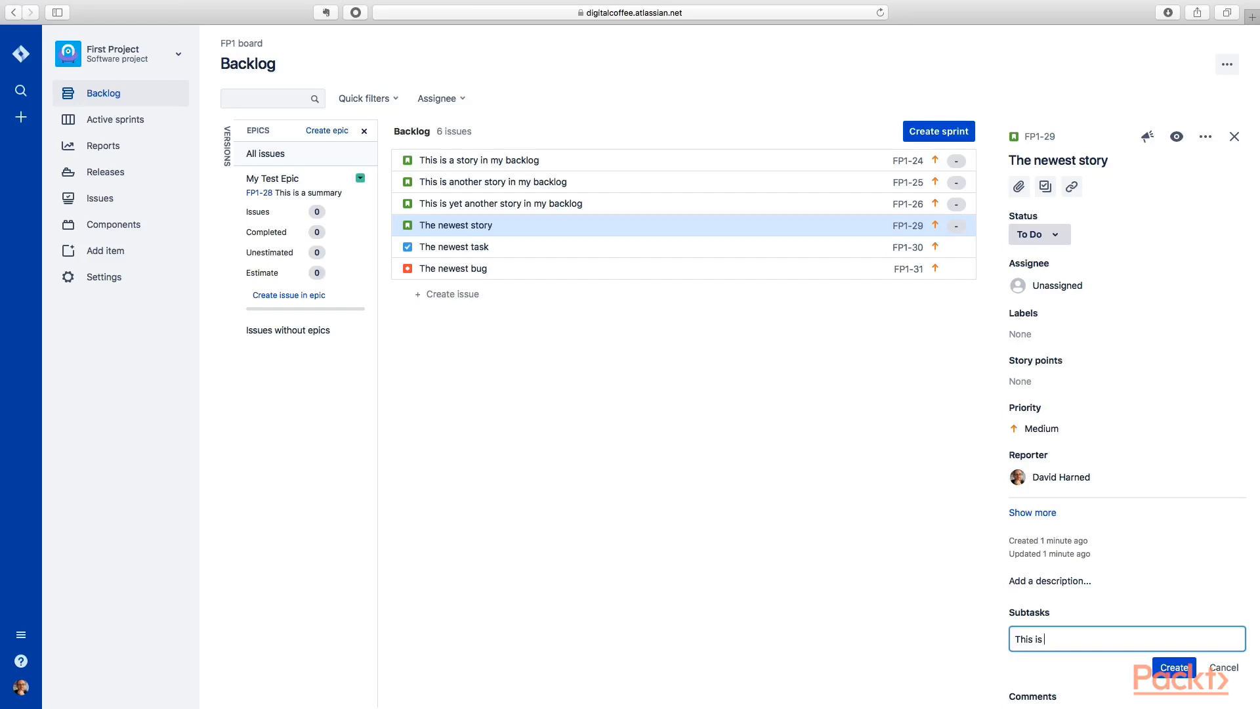
type("my subtask")
key("Return")
left_click(1098, 633)
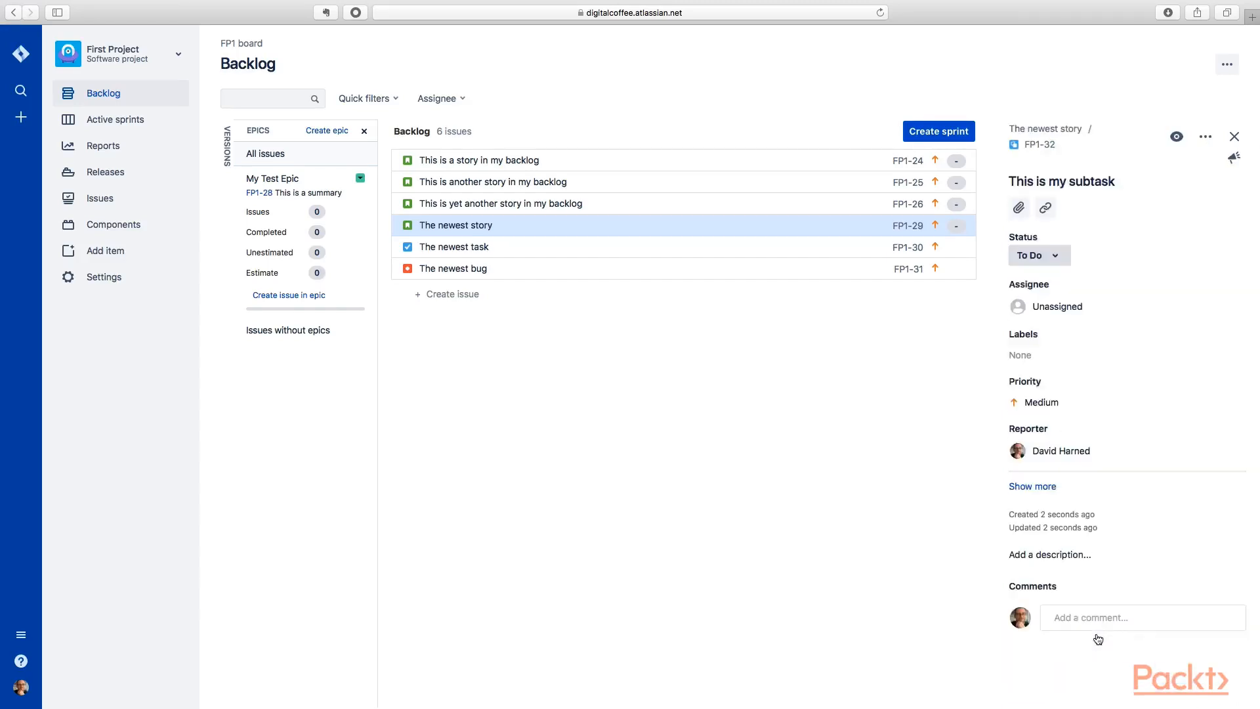